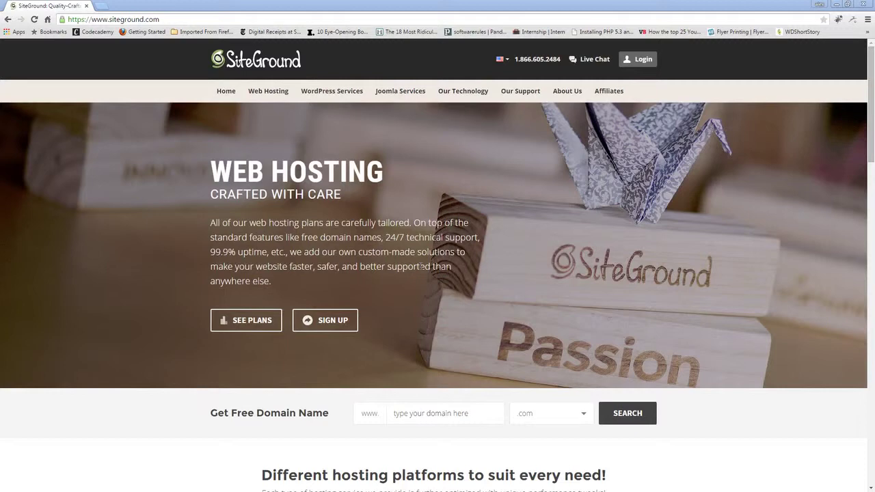
# - Search SiteGround's free domain box for cnn.com to check its availability
pyautogui.click(467, 414)
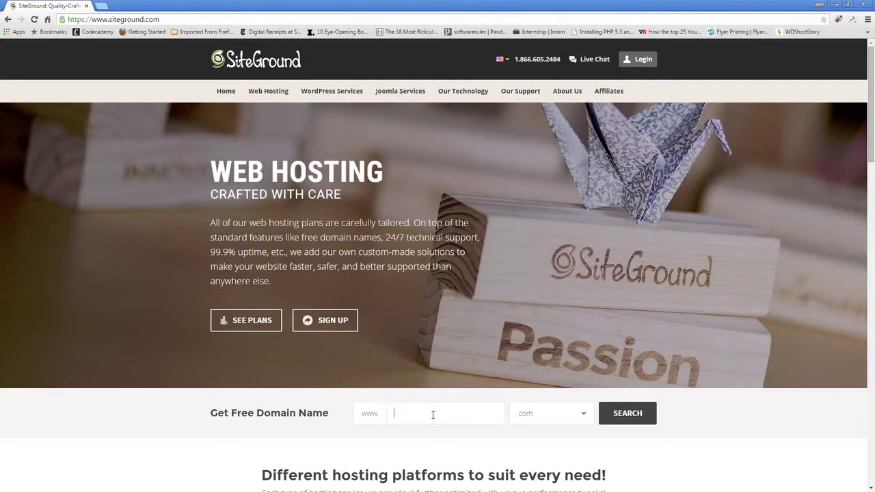
pyautogui.write('cnn')
pyautogui.click(641, 408)
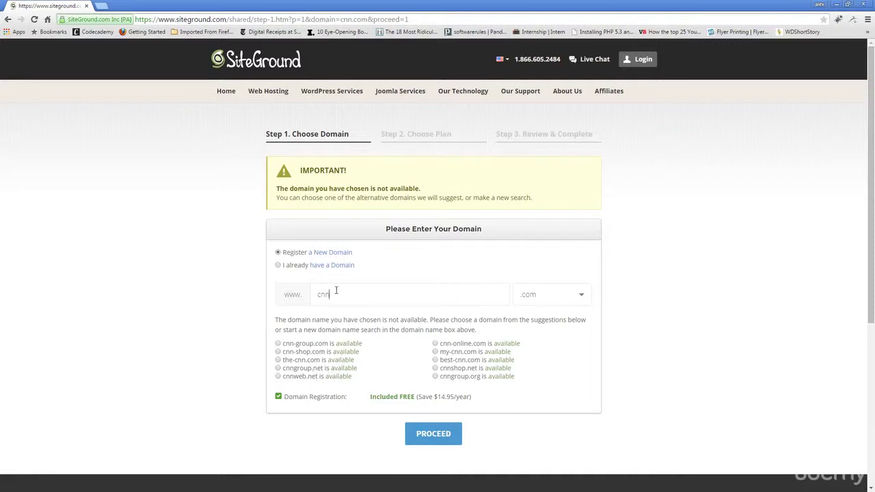
# - Replace cnn with policepolice, check it, then extend the name to policepolice567567eghrfthdt
pyautogui.moveTo(338, 296); pyautogui.dragTo(306, 298)
pyautogui.write('policepolice')
pyautogui.click(430, 441)
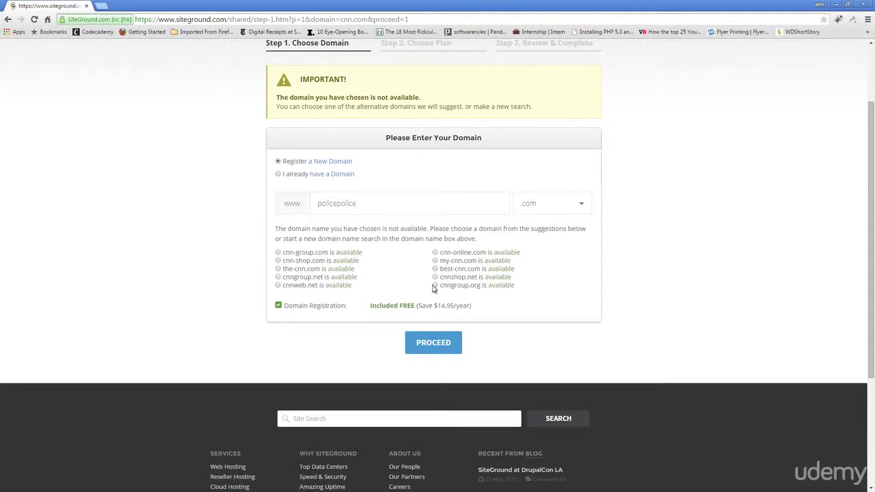
pyautogui.click(451, 335)
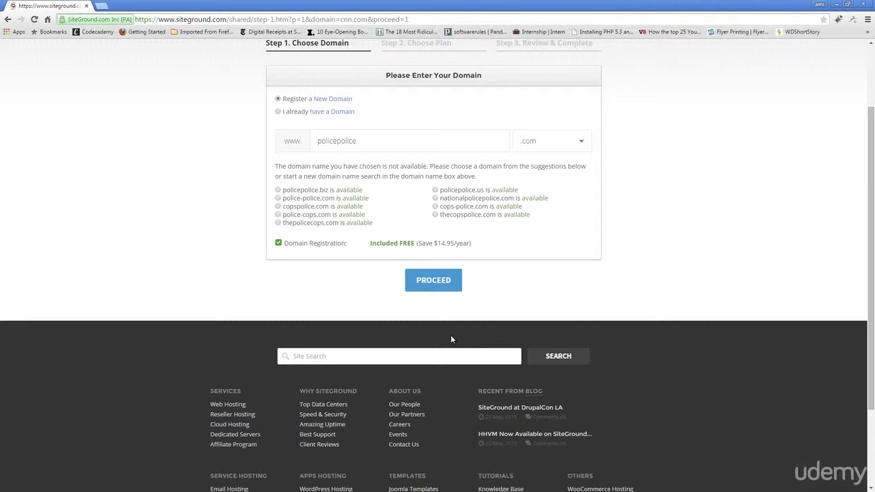
pyautogui.click(373, 139)
pyautogui.write('567567eghrfthdt')
# - Confirm policepolice567567eghrfthdt.com is available and order the StartUp hosting plan
pyautogui.click(450, 280)
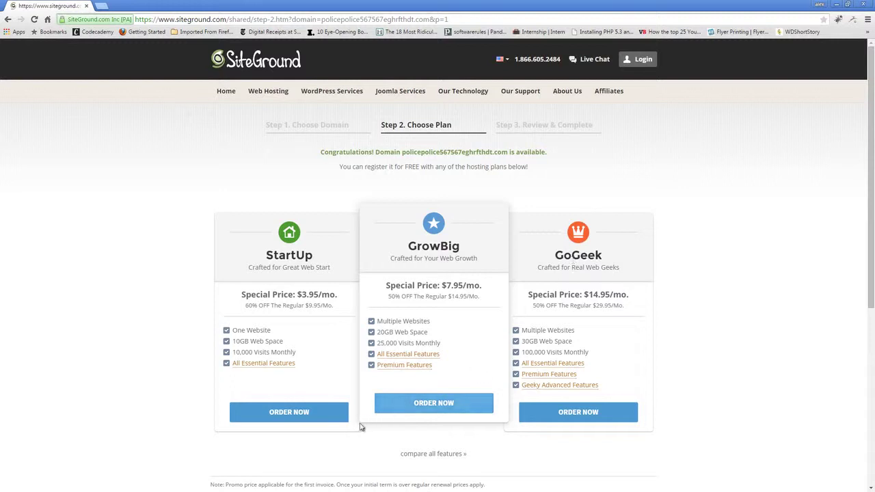
pyautogui.click(297, 414)
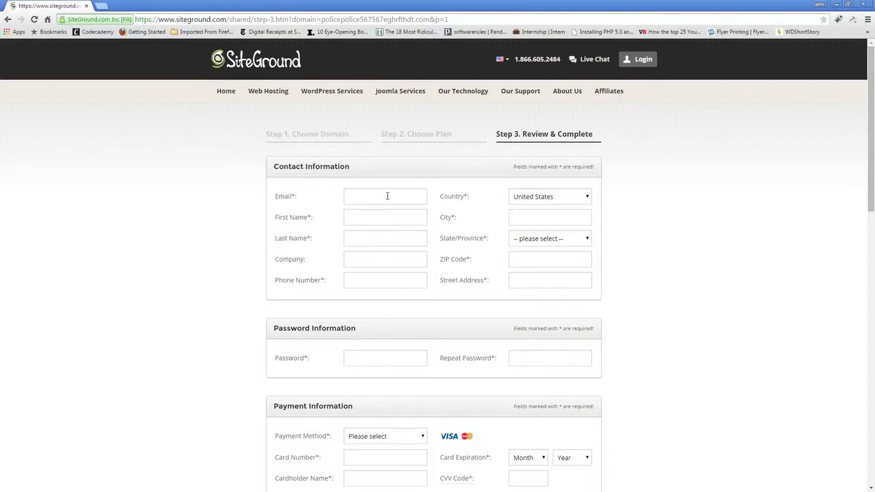
pyautogui.scroll(-2, 718, 234)
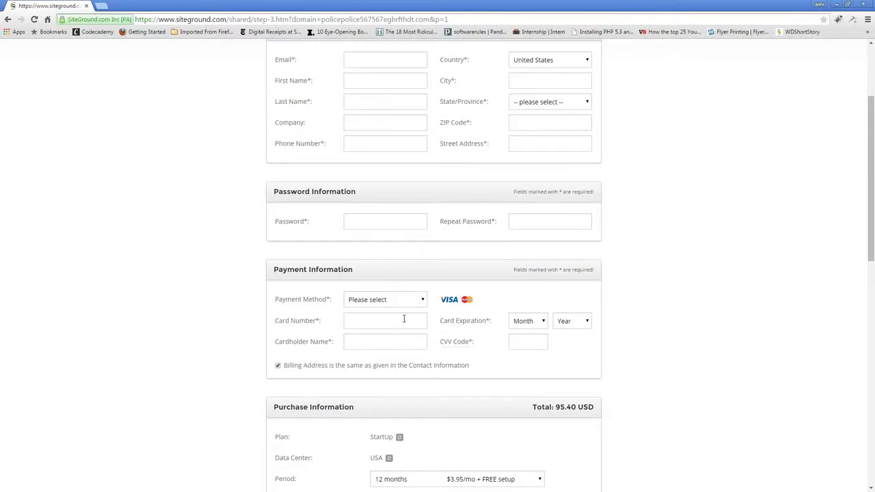
pyautogui.scroll(-1, 726, 296)
pyautogui.scroll(-1, 726, 296)
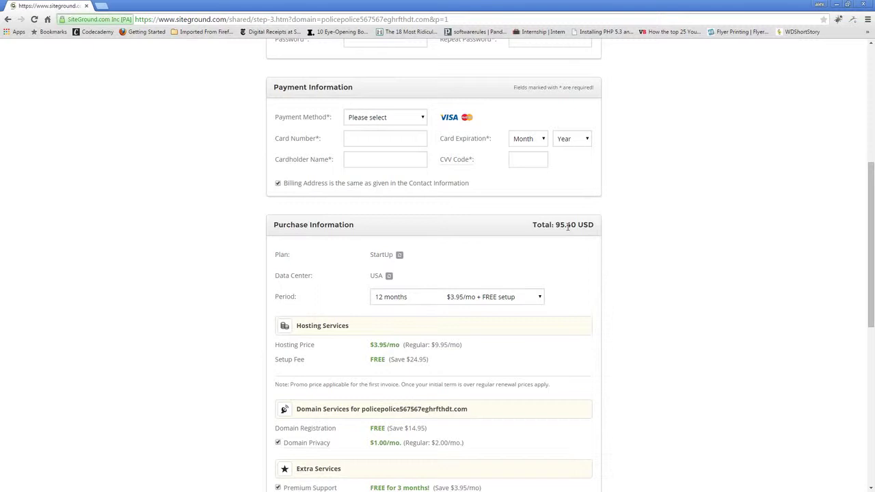
pyautogui.scroll(-1, 612, 271)
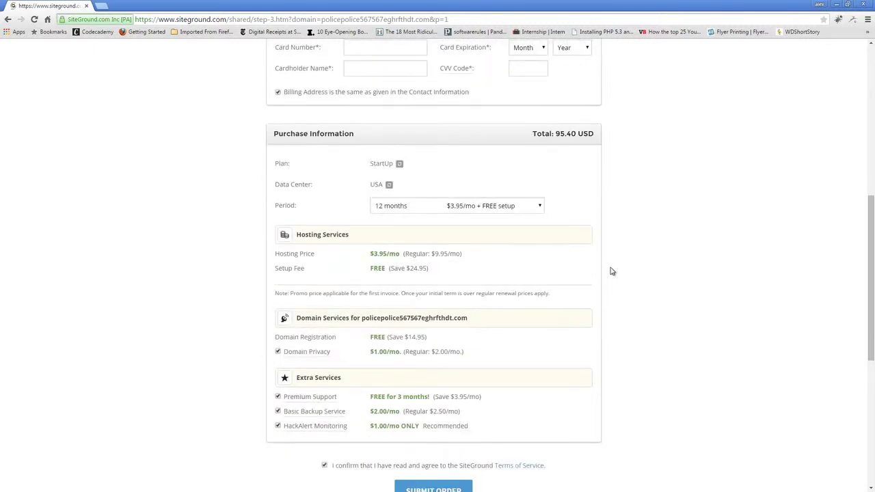
# - Remove Domain Privacy, Premium Support, Basic Backup Service and HackAlert Monitoring, bringing the total to 47.40 USD
pyautogui.moveTo(303, 357)
pyautogui.click(278, 352)
pyautogui.moveTo(567, 134); pyautogui.dragTo(558, 135)
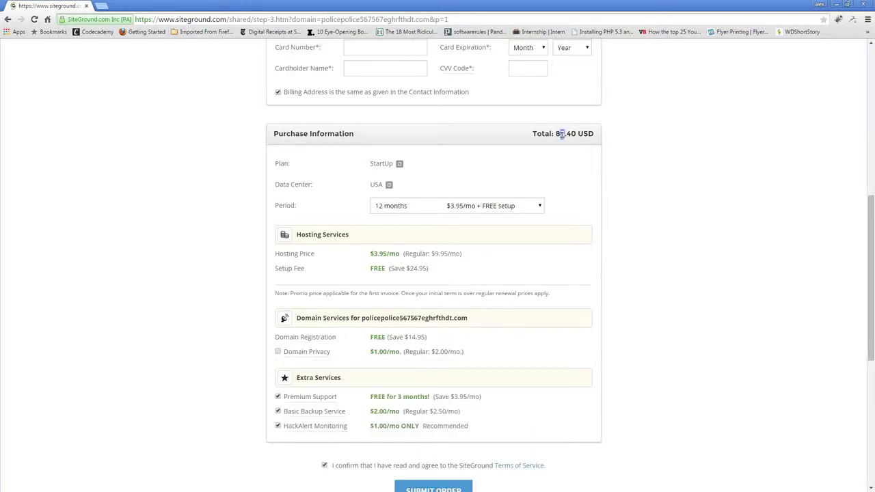
pyautogui.scroll(-1, 391, 349)
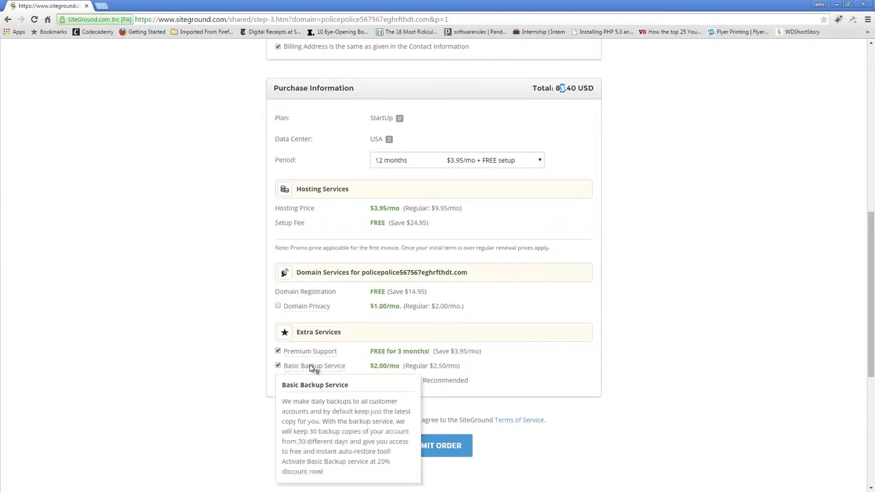
pyautogui.click(278, 351)
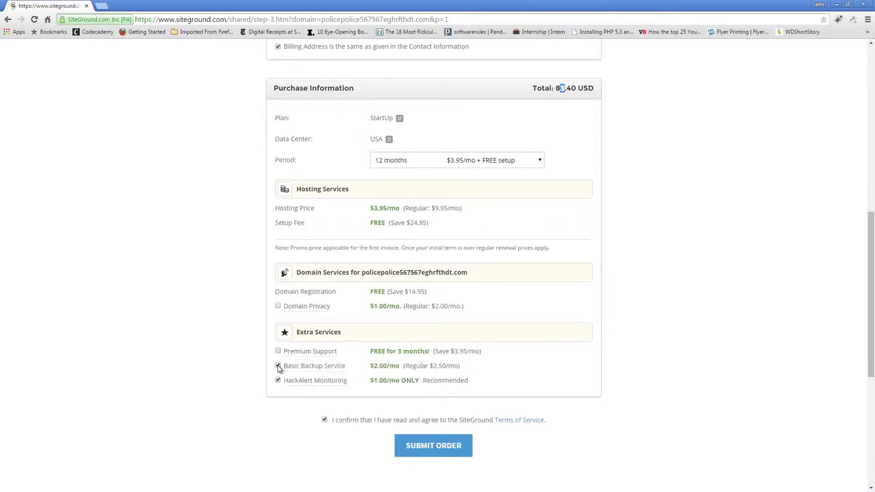
pyautogui.click(279, 367)
pyautogui.moveTo(333, 375)
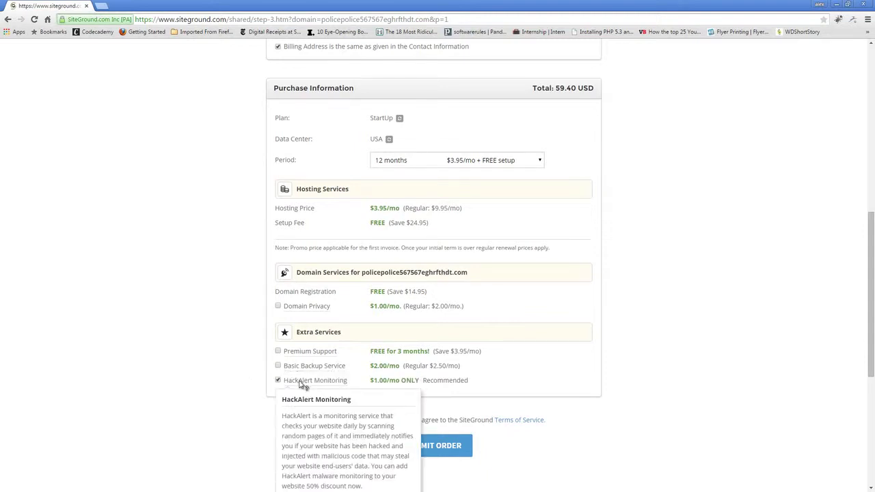
pyautogui.click(279, 381)
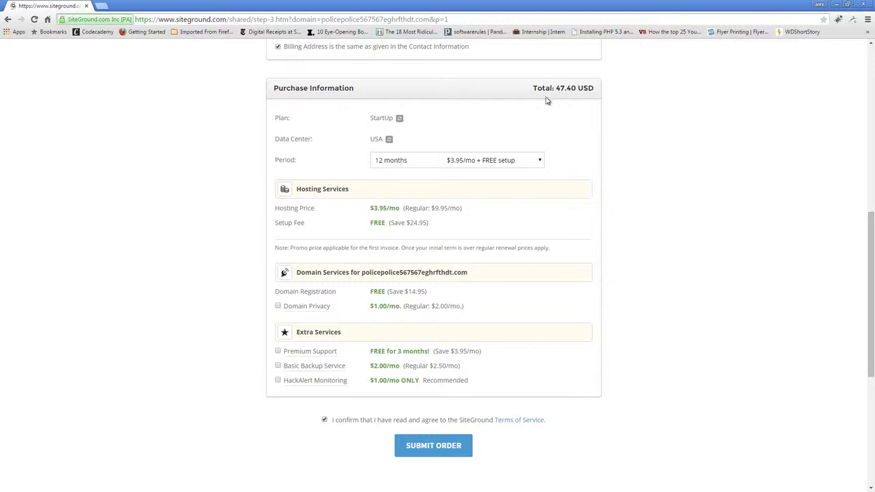
pyautogui.scroll(1, 602, 230)
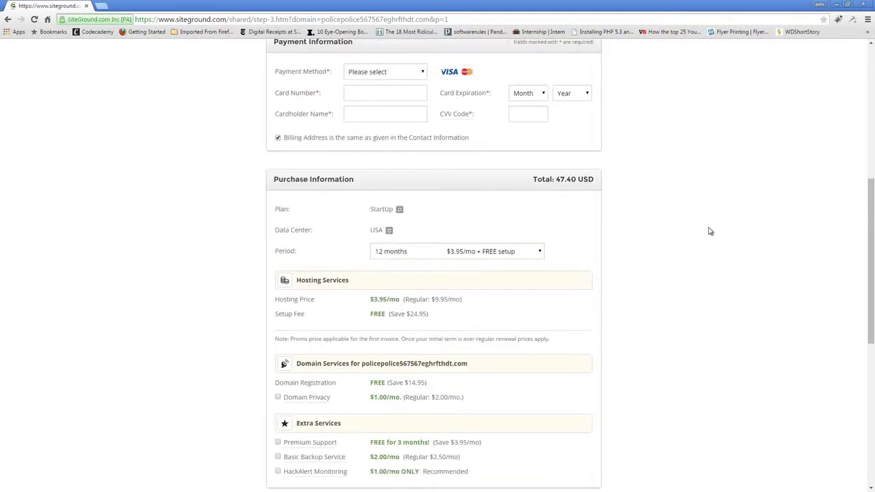
pyautogui.scroll(-2, 709, 228)
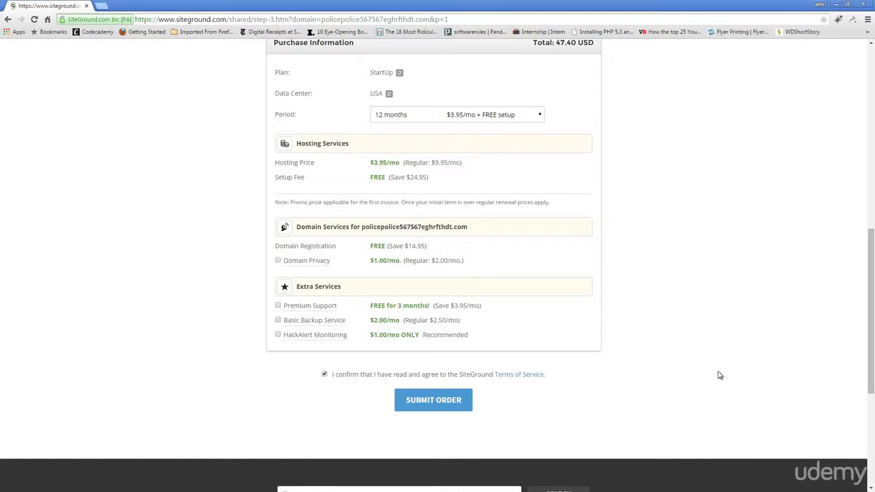
pyautogui.scroll(4, 720, 376)
pyautogui.scroll(3, 719, 375)
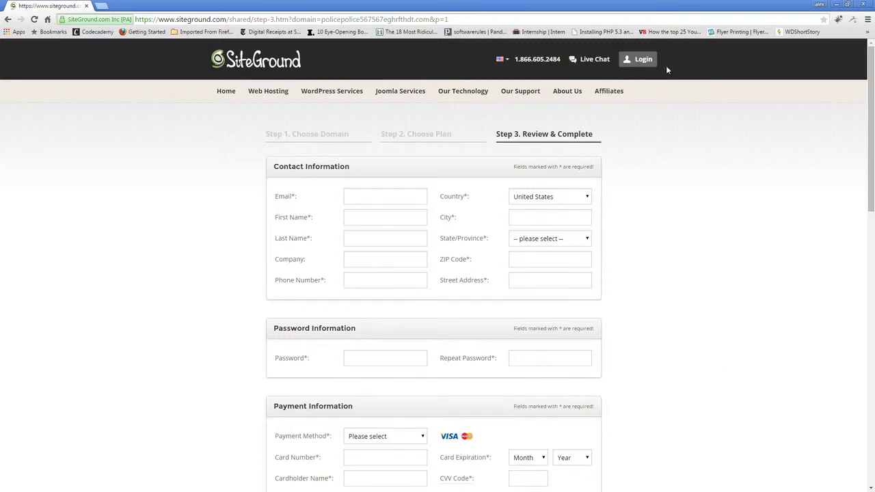
# - Bring up SiteGround's Login menu from the checkout page
pyautogui.moveTo(667, 65)
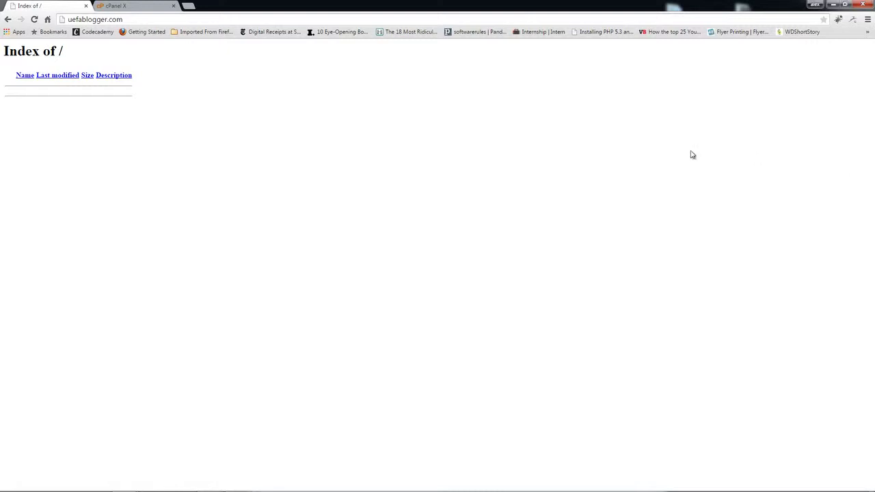
# - Select the uefablogger.com address, then switch to the SiteGround cPanel tab for taskopedia.com
pyautogui.moveTo(120, 19); pyautogui.dragTo(62, 26)
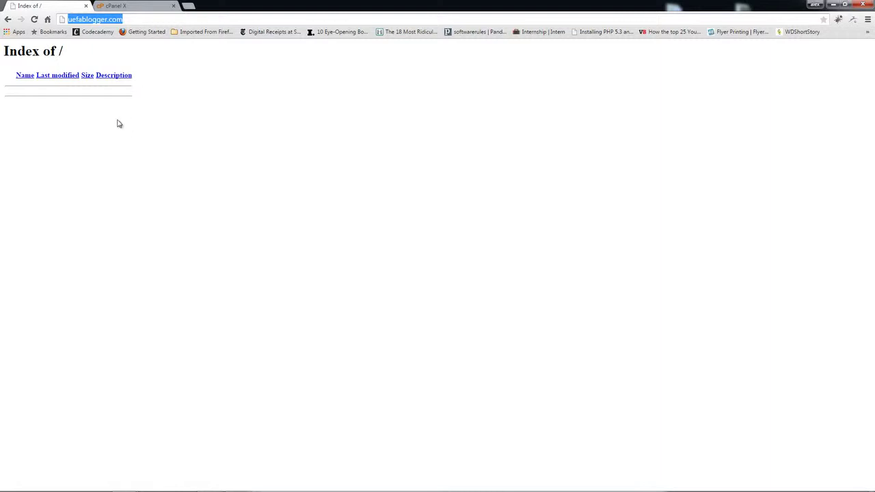
pyautogui.click(125, 5)
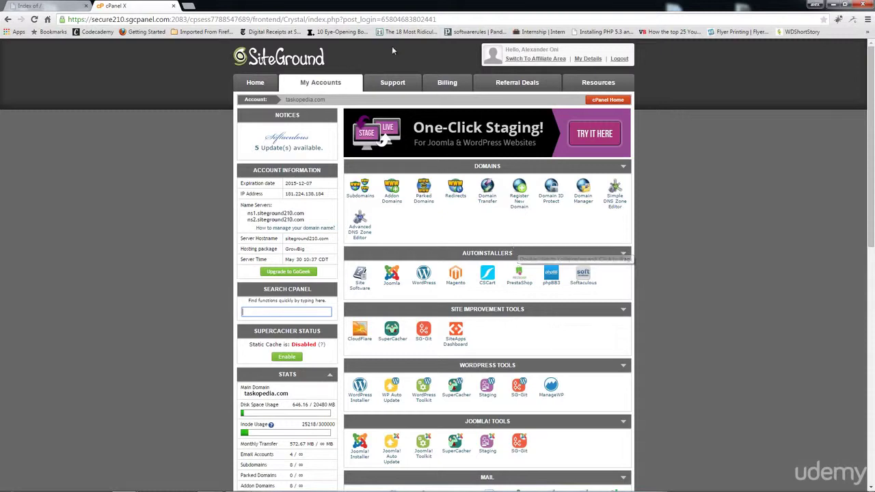
# - Open Softaculous from cPanel's Autoinstallers section to reach WordPress, Joomla and Drupal
pyautogui.hotkey('ctrl', 'a')
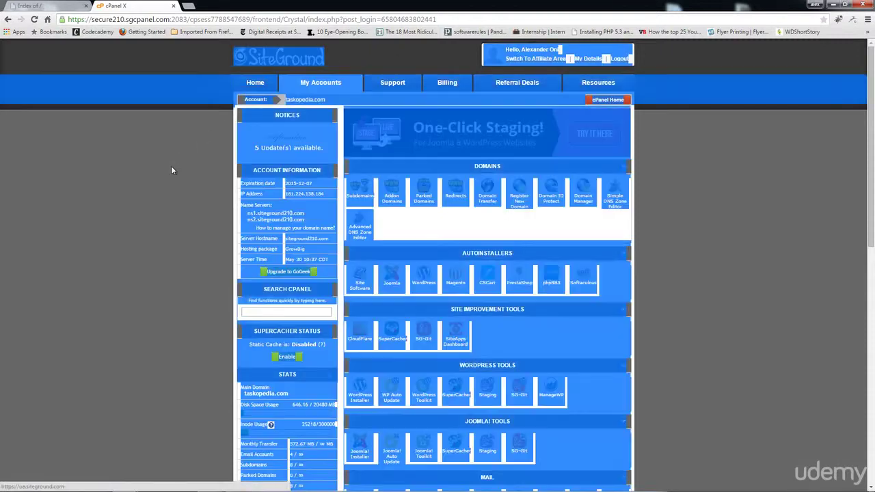
pyautogui.click(699, 186)
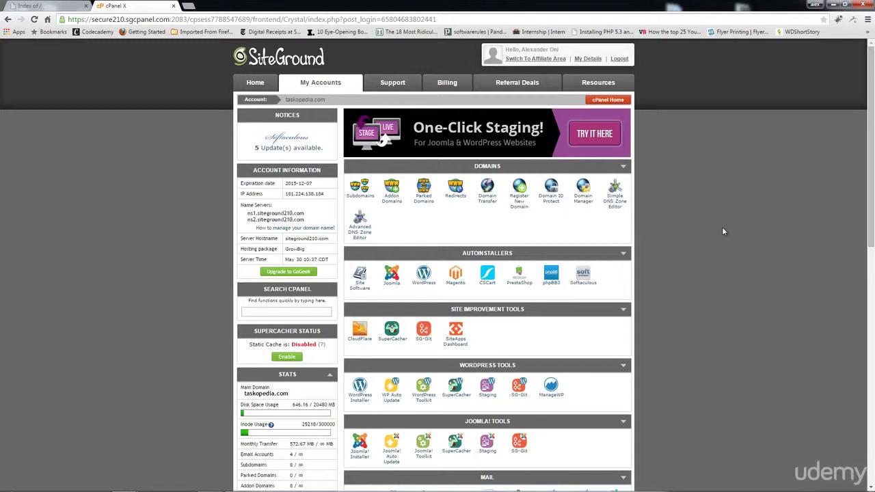
pyautogui.scroll(-1, 716, 227)
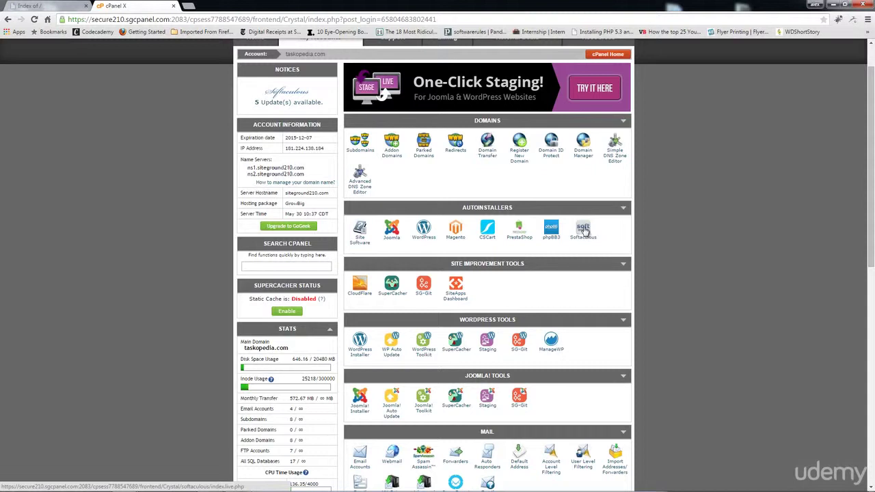
pyautogui.click(584, 231)
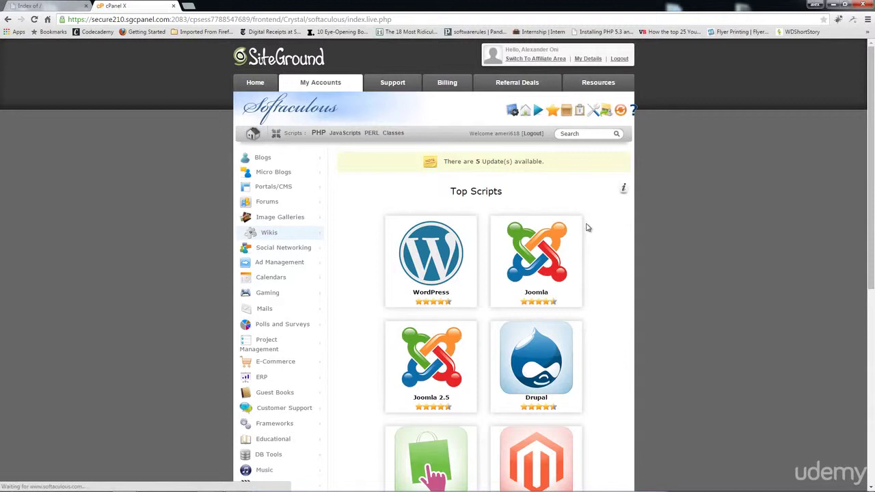
pyautogui.moveTo(433, 260)
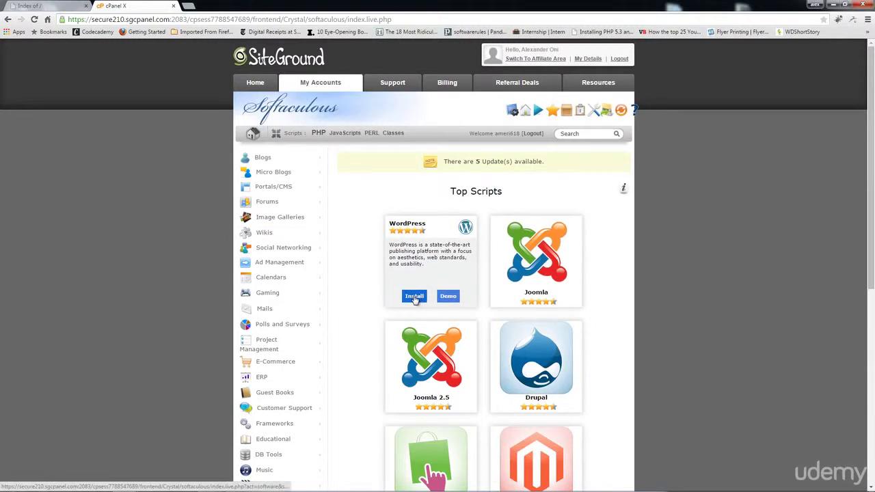
pyautogui.click(415, 298)
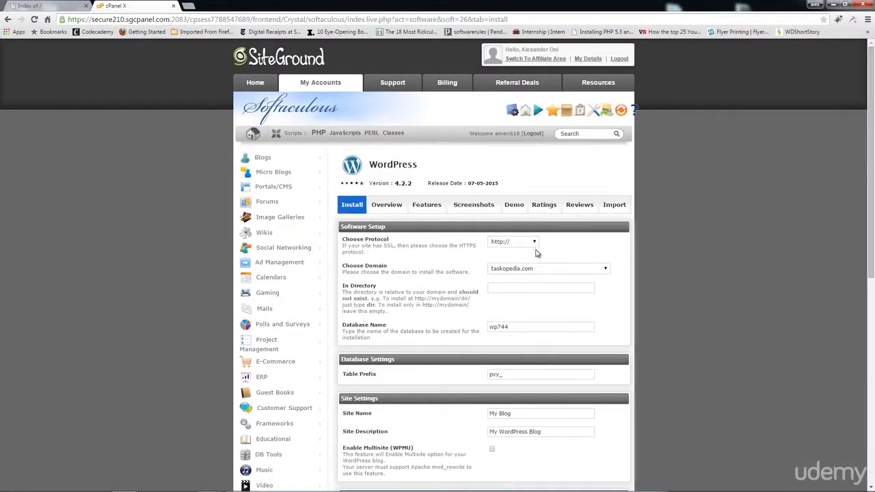
pyautogui.click(541, 273)
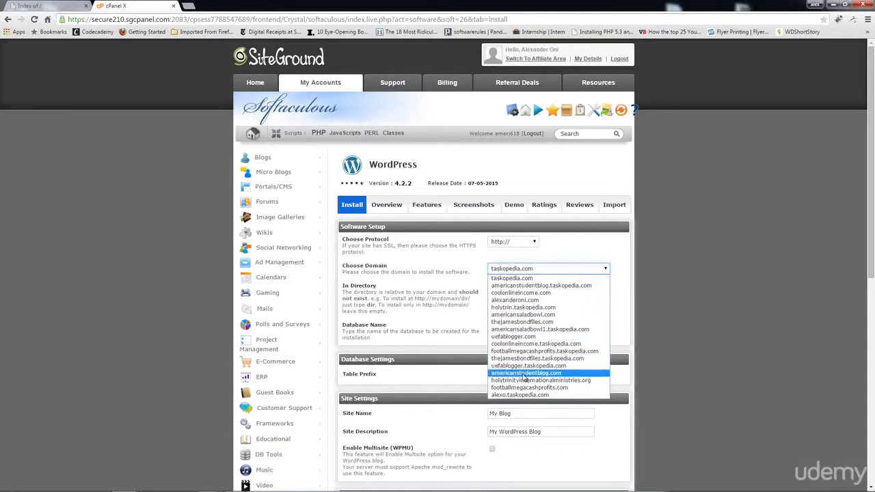
pyautogui.click(514, 336)
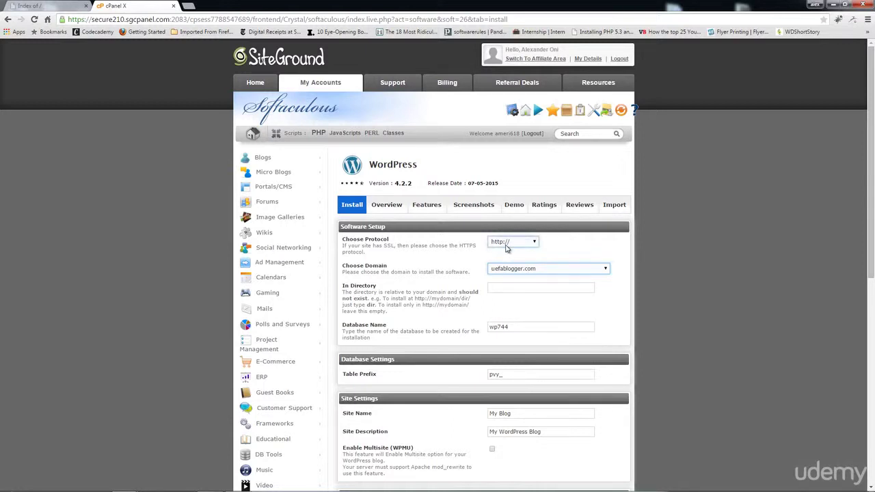
pyautogui.click(537, 246)
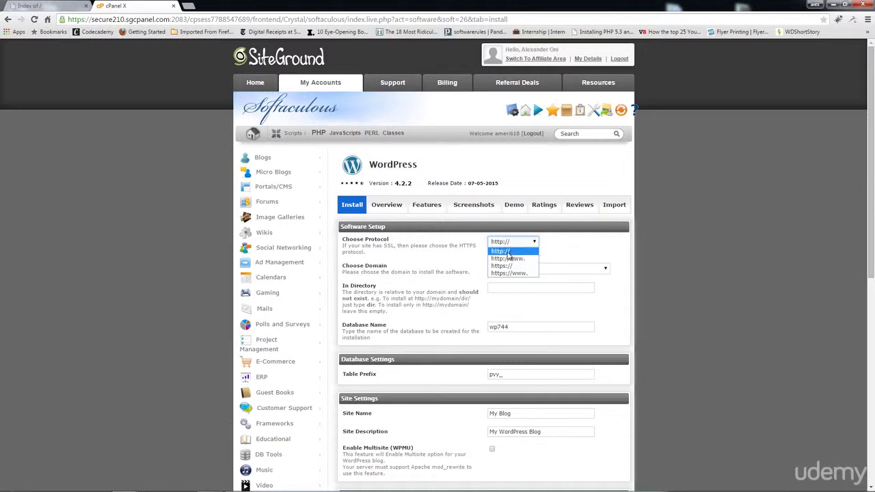
pyautogui.click(508, 254)
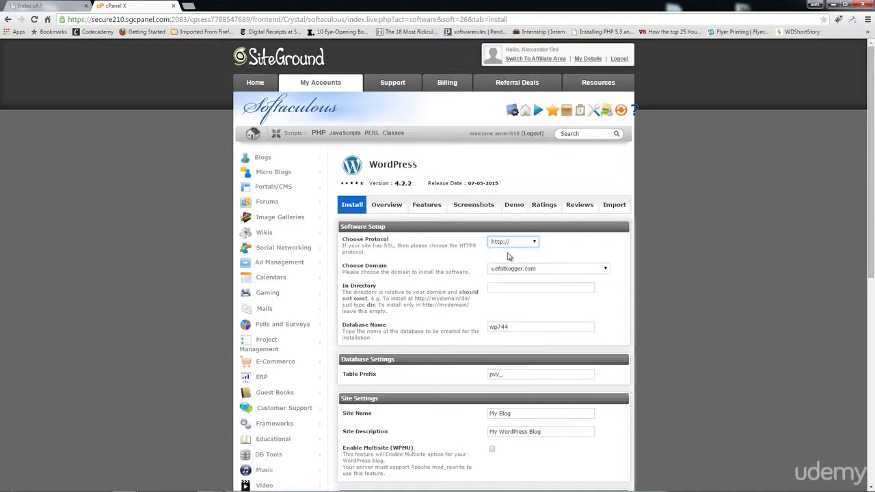
# - Change the database name from wp744 to uefa and the table prefix from pvy_ to uefa_
pyautogui.click(504, 288)
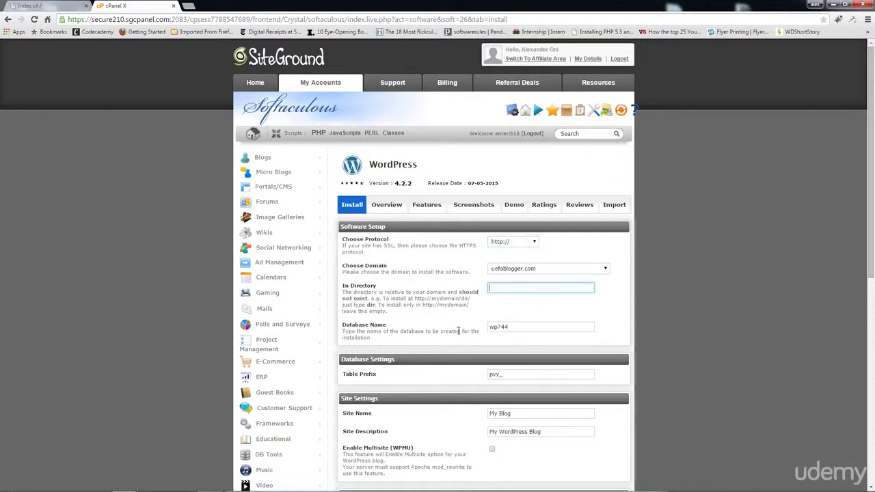
pyautogui.click(514, 327)
pyautogui.moveTo(515, 327); pyautogui.dragTo(469, 326)
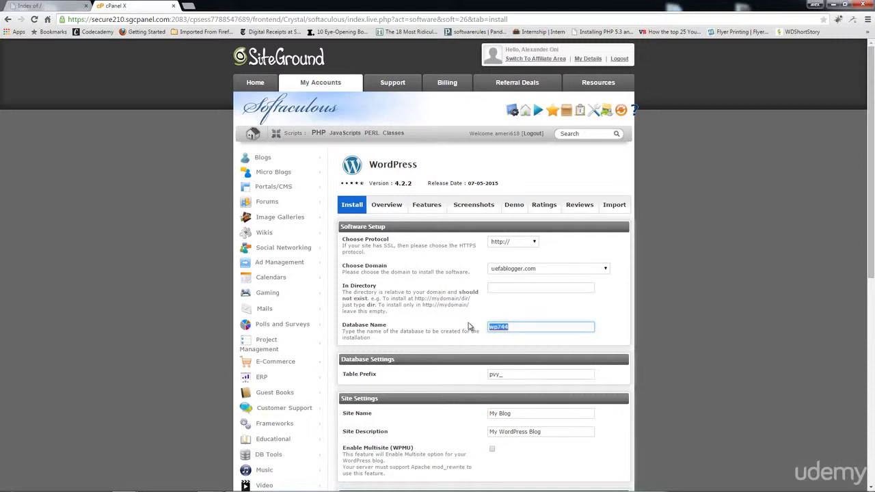
pyautogui.write('uefa')
pyautogui.scroll(-1, 568, 345)
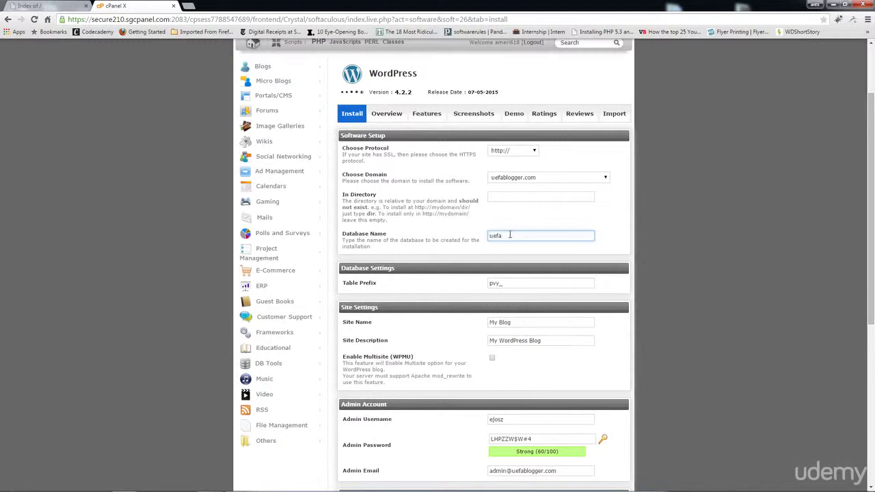
pyautogui.click(504, 283)
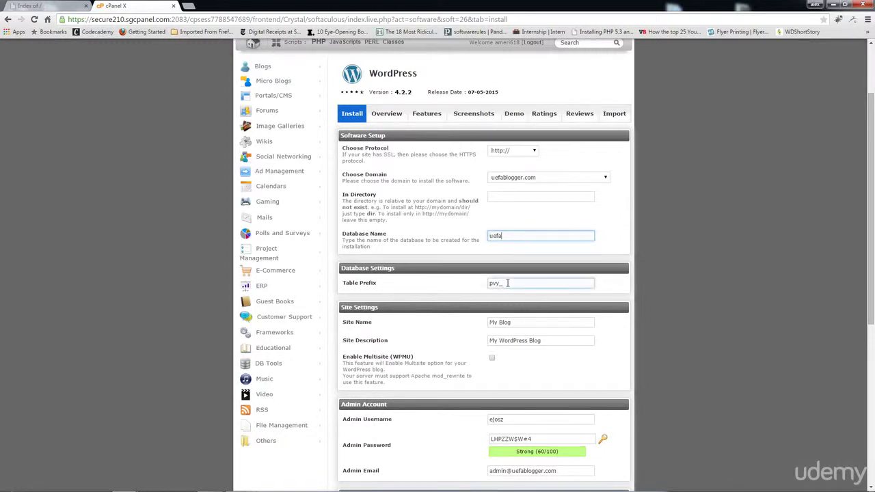
pyautogui.doubleClick(499, 285)
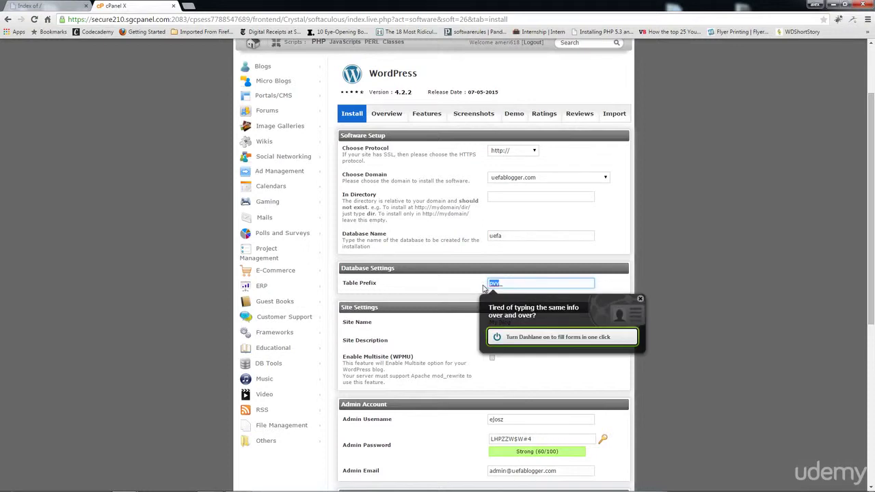
pyautogui.write('uefa_')
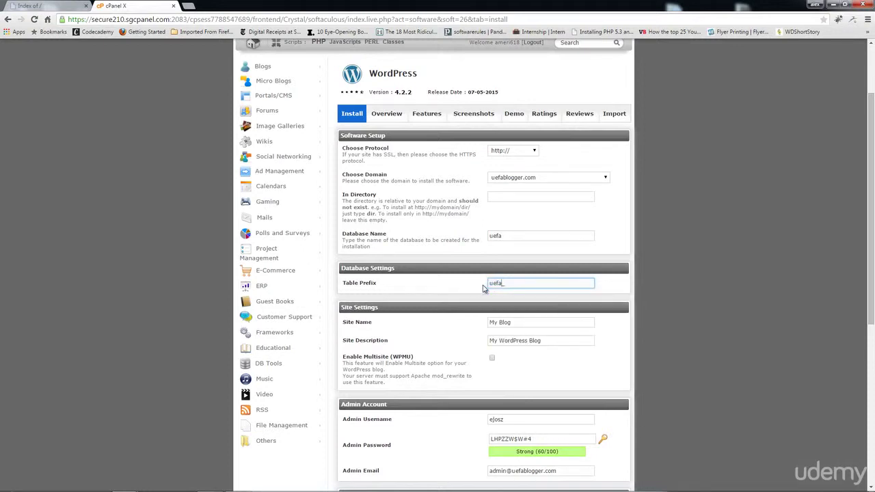
pyautogui.moveTo(499, 322); pyautogui.dragTo(539, 344)
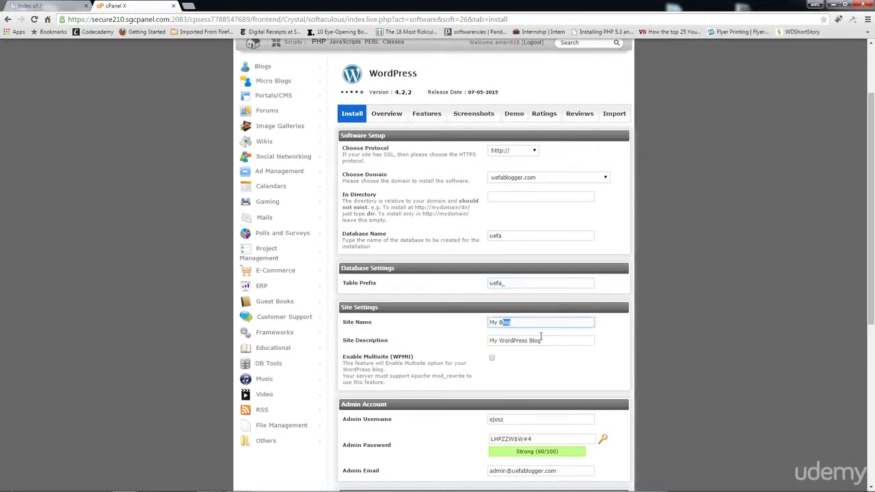
pyautogui.press('Tab')
pyautogui.scroll(-2, 560, 358)
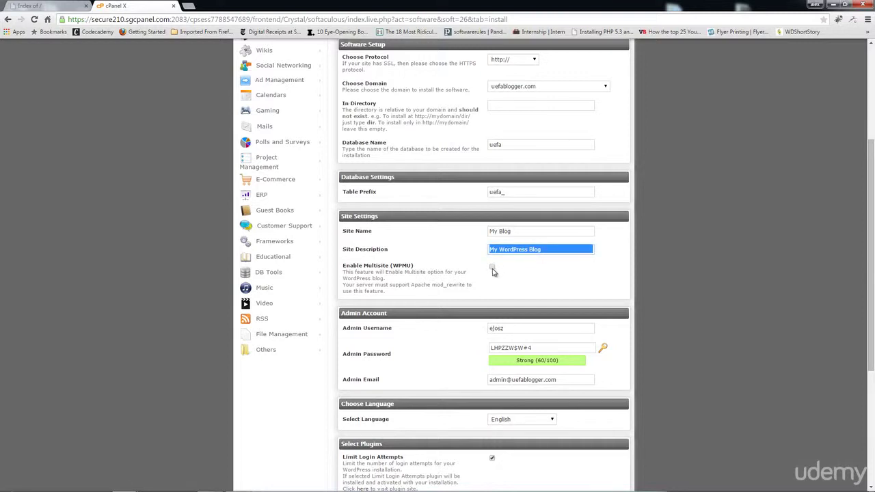
pyautogui.moveTo(521, 328); pyautogui.dragTo(481, 329)
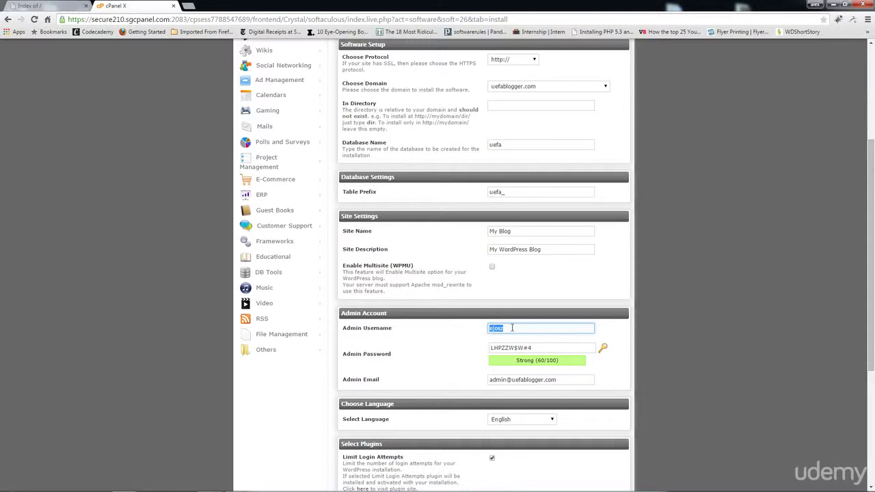
# - Enter a new admin username and a custom admin password, then select the default admin email
pyautogui.press('Tab')
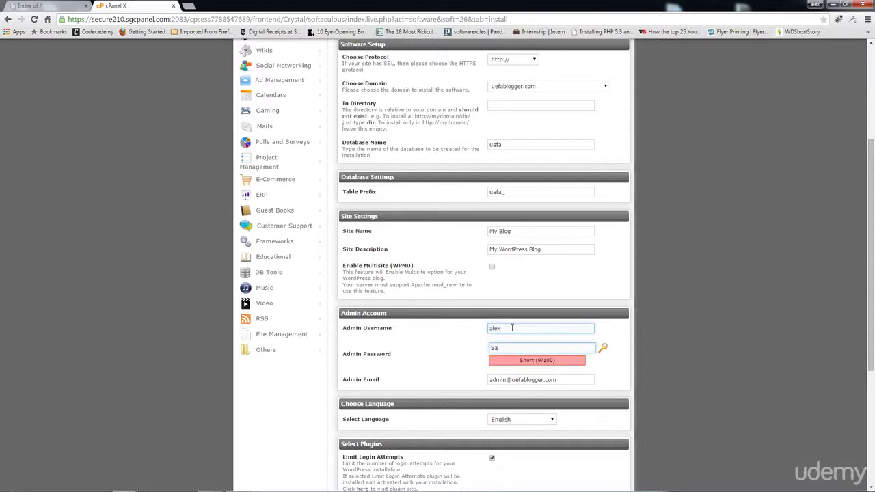
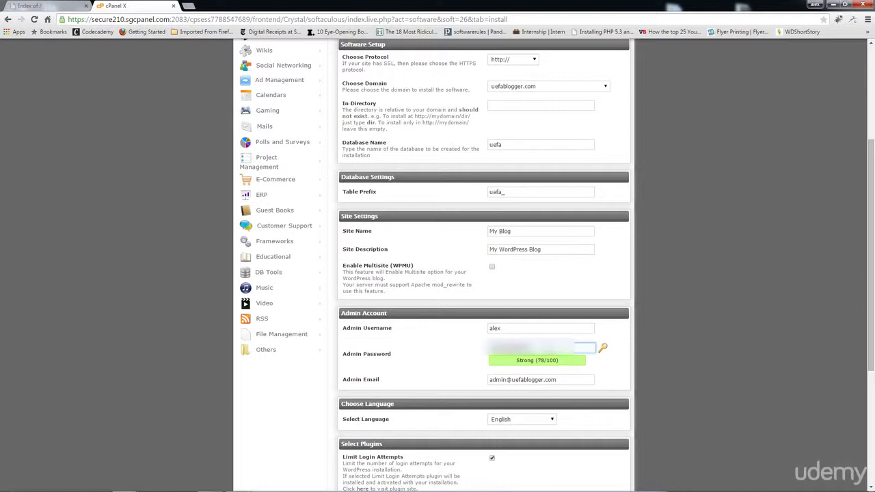
pyautogui.click(528, 381)
pyautogui.moveTo(560, 381); pyautogui.dragTo(489, 384)
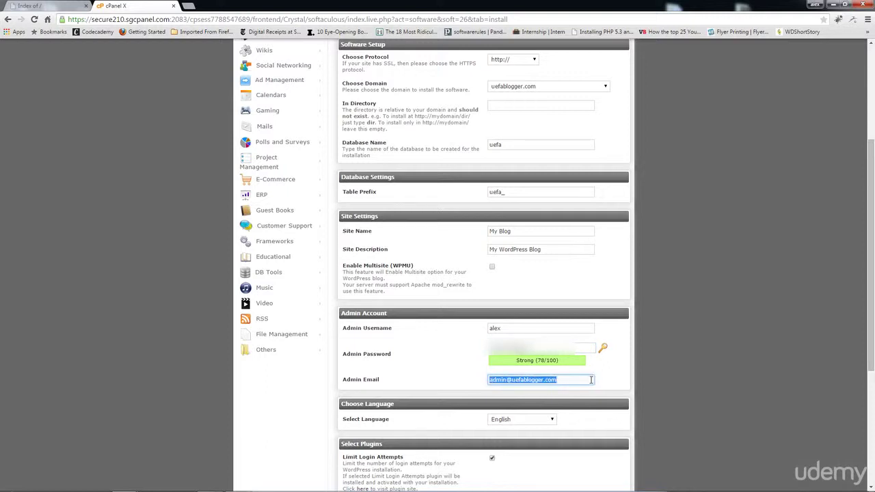
pyautogui.scroll(-1, 660, 382)
# - Run the SiteGround WordPress install for uefablogger.com, then reload that site's tab to show the new blog
pyautogui.scroll(-3, 660, 387)
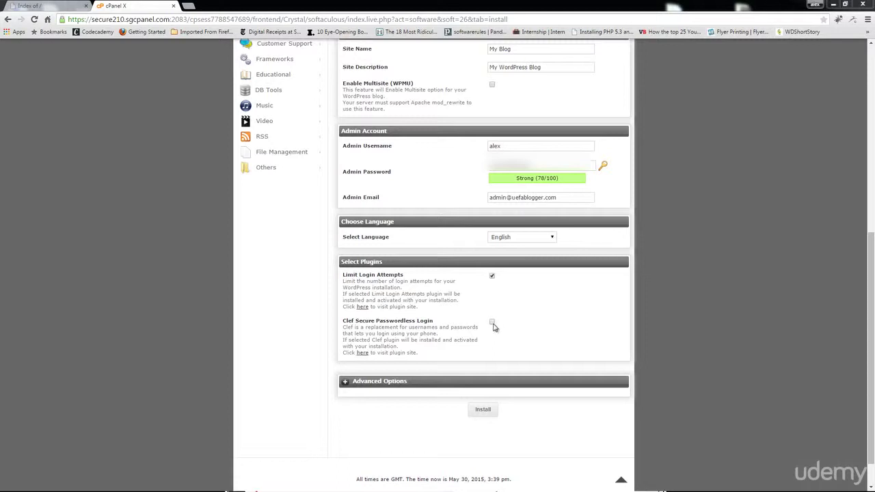
pyautogui.scroll(-1, 704, 369)
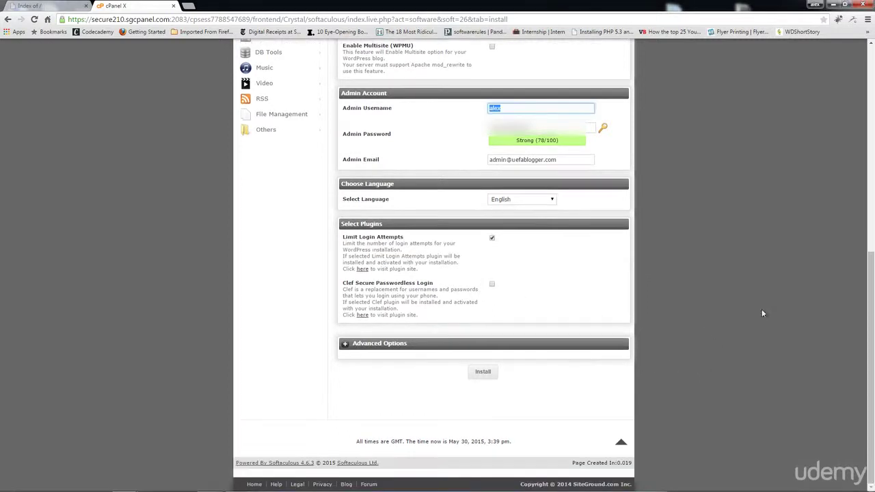
pyautogui.click(483, 371)
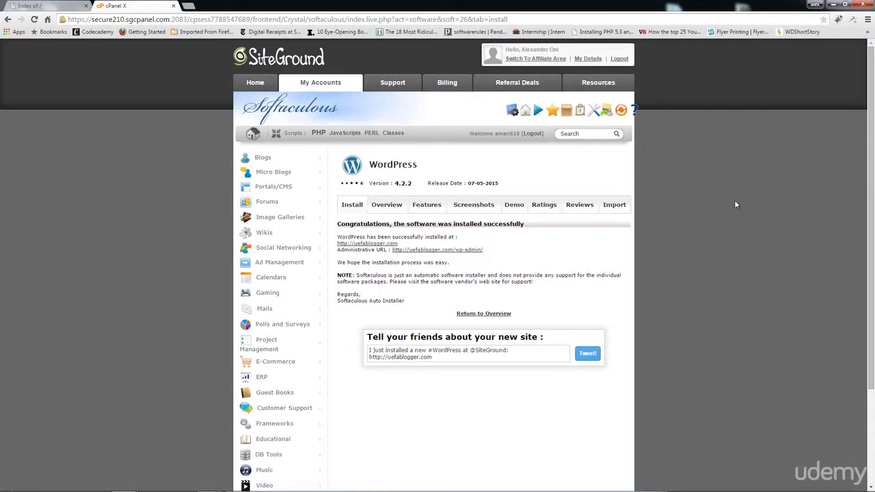
pyautogui.click(50, 6)
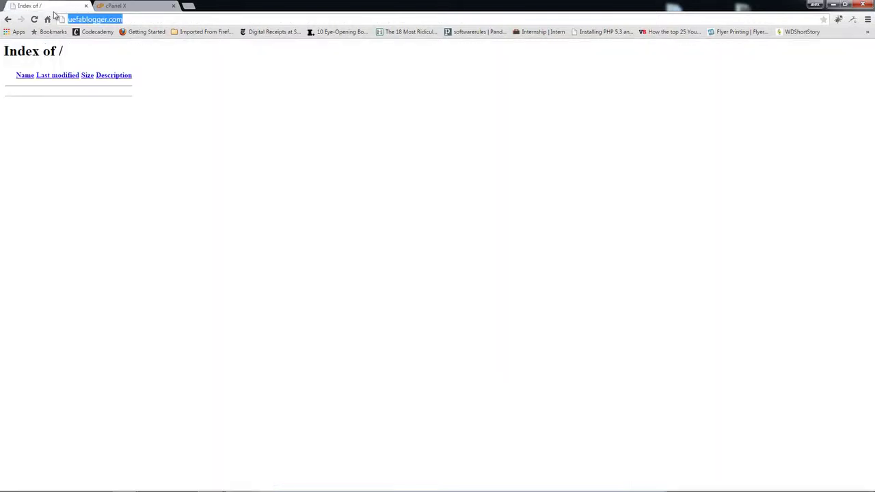
pyautogui.click(34, 19)
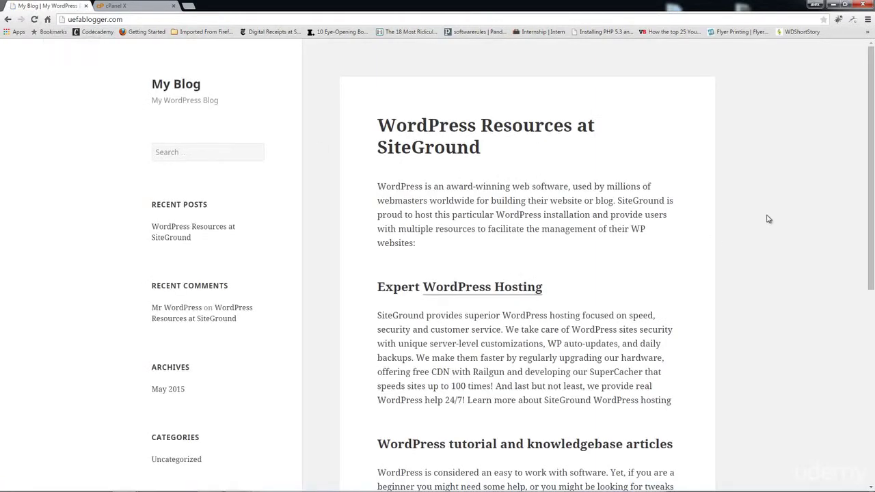
# - Scroll the new blog, then switch to coolonlineincome.com showing its Hello World post
pyautogui.scroll(-3, 768, 218)
pyautogui.scroll(3, 768, 219)
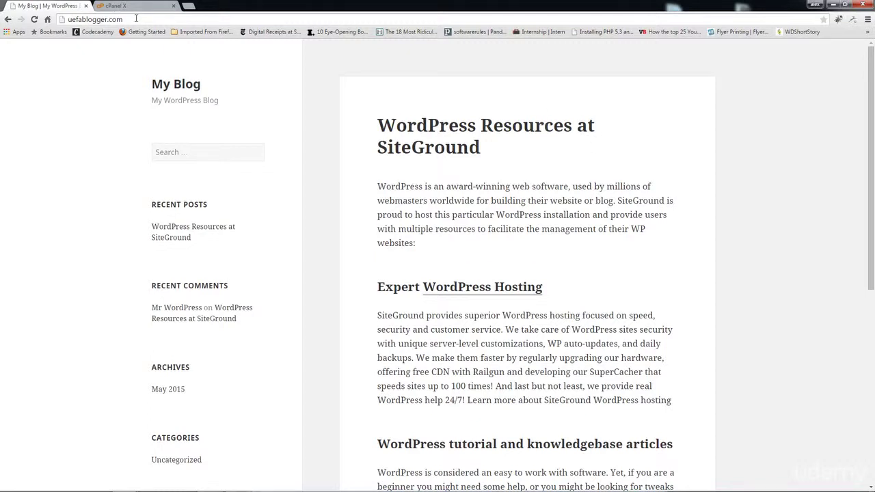
pyautogui.moveTo(135, 19); pyautogui.dragTo(65, 20)
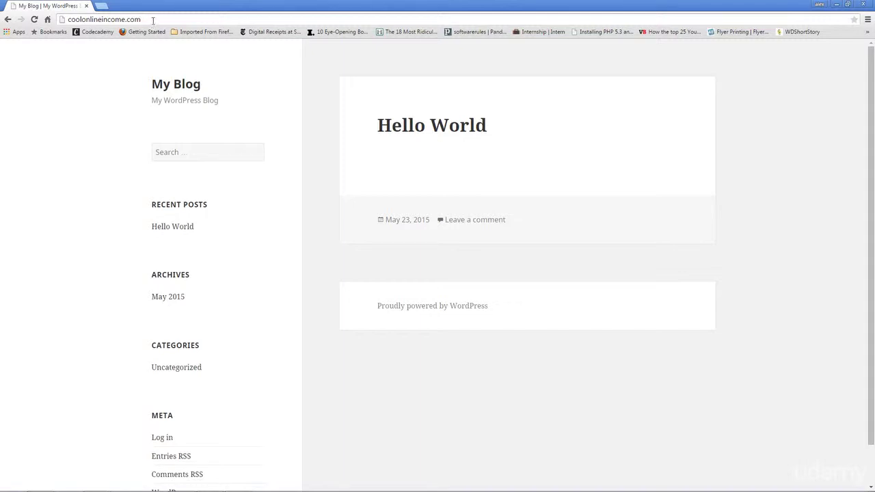
# - Append /wp-admin to the coolonlineincome.com address to load its login page
pyautogui.click(153, 21)
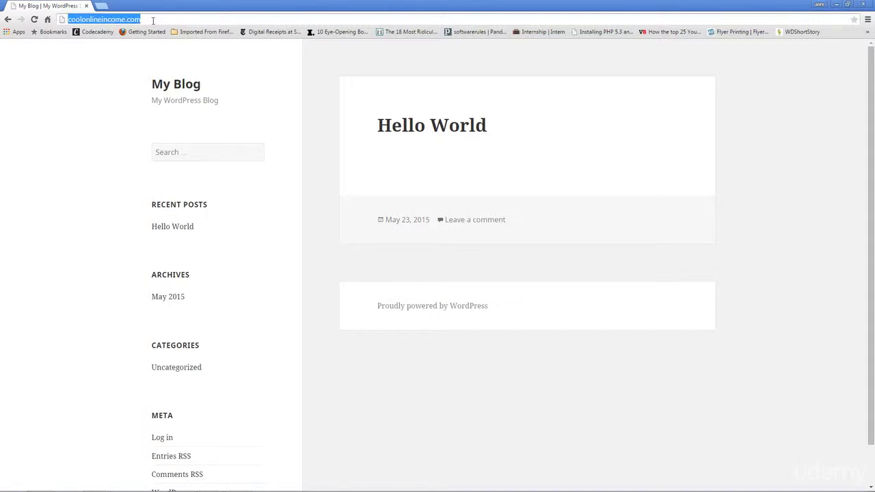
pyautogui.click(153, 20)
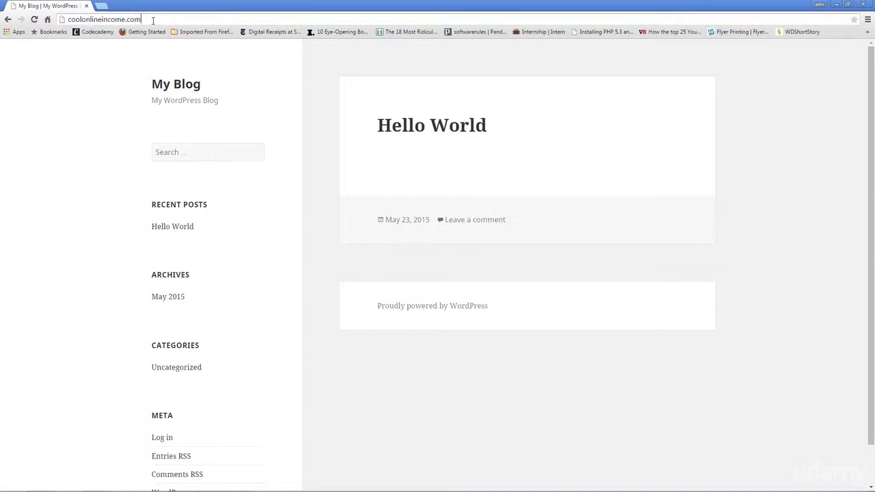
pyautogui.write('/')
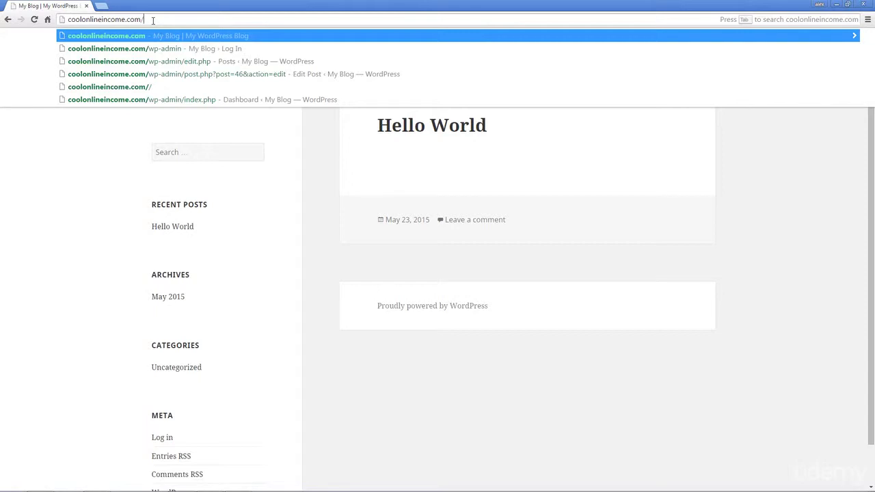
pyautogui.write('wp-')
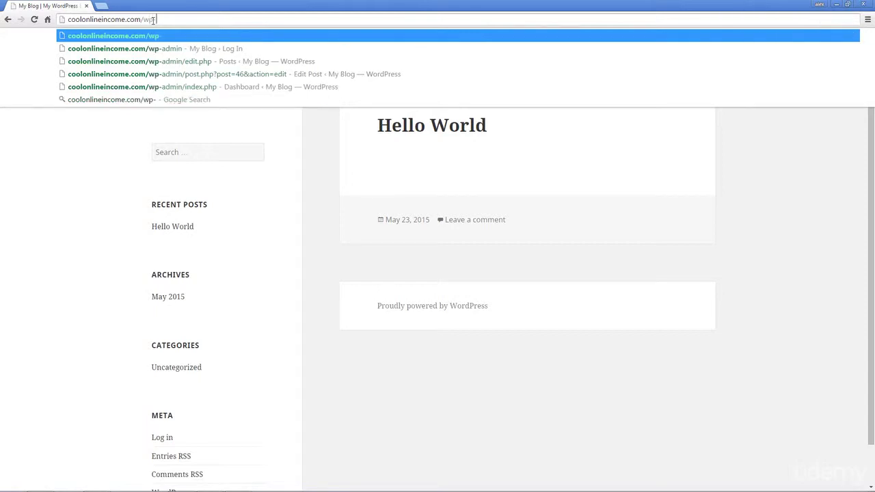
pyautogui.write('admin')
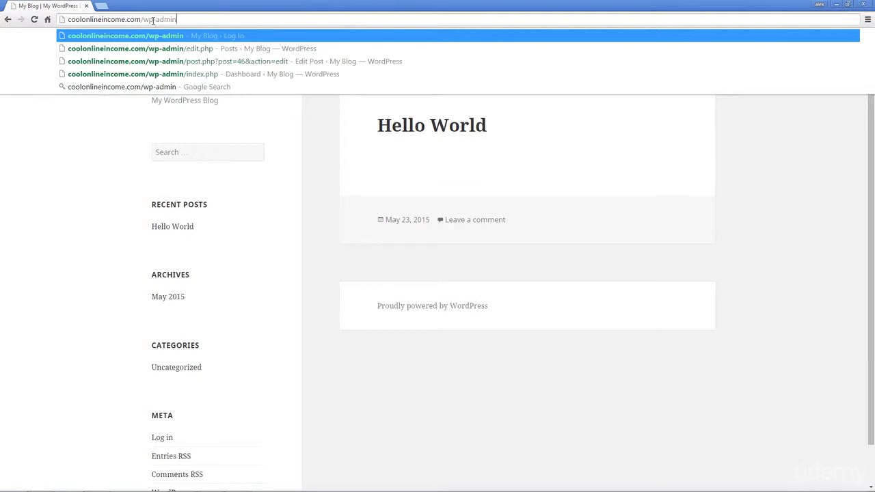
pyautogui.press('Return')
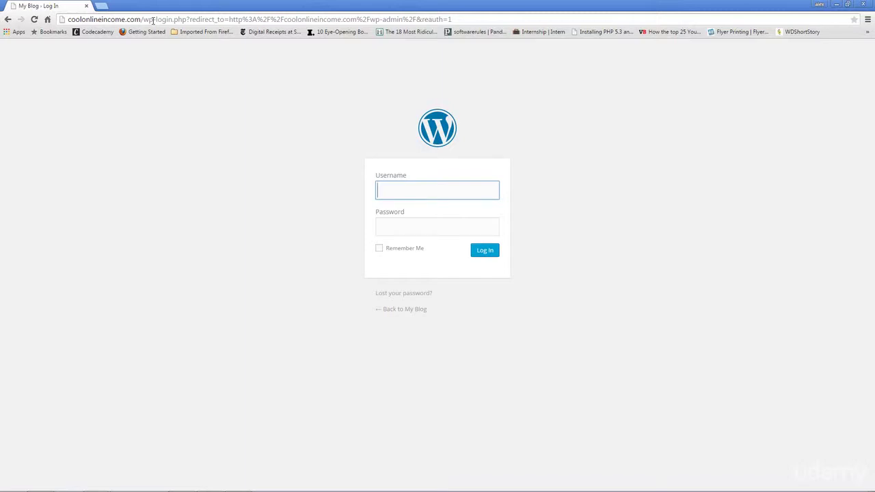
# - Log in with the admin username and password, retyping the password after the first rejection
pyautogui.write('alex')
pyautogui.press('Tab')
pyautogui.write('•••')
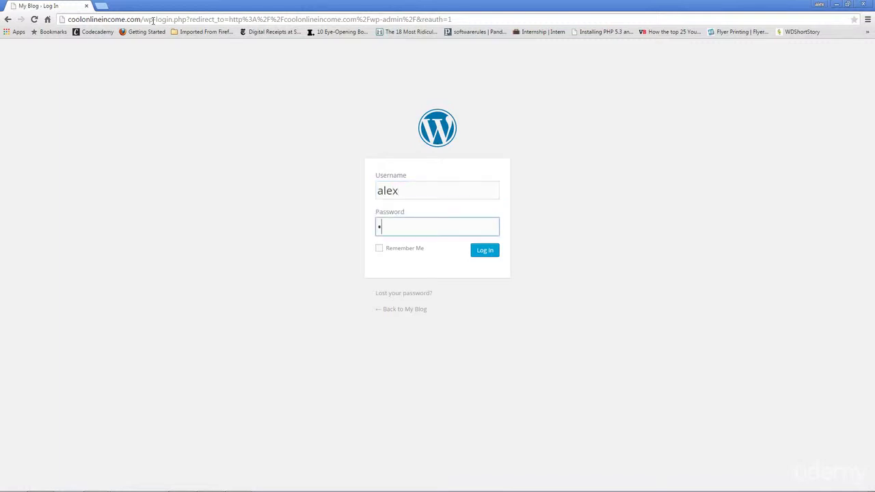
pyautogui.write('•••••••••')
pyautogui.press('Return')
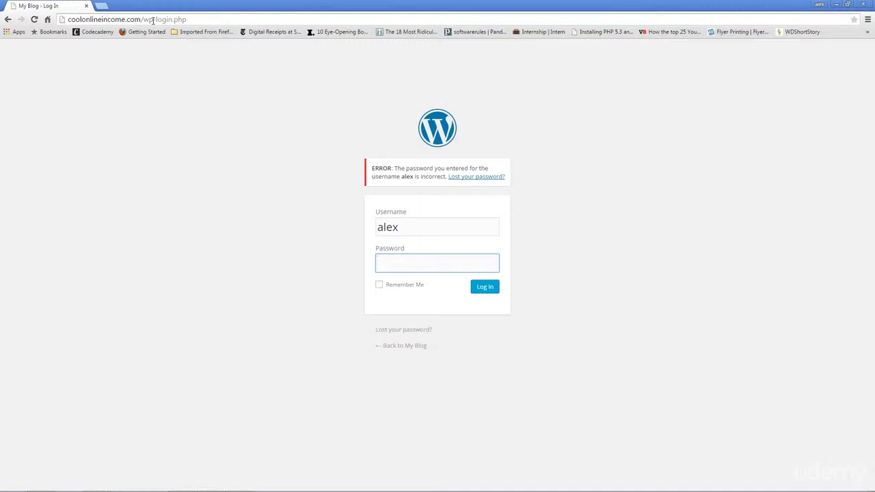
pyautogui.write('••••••••••••')
pyautogui.press('Return')
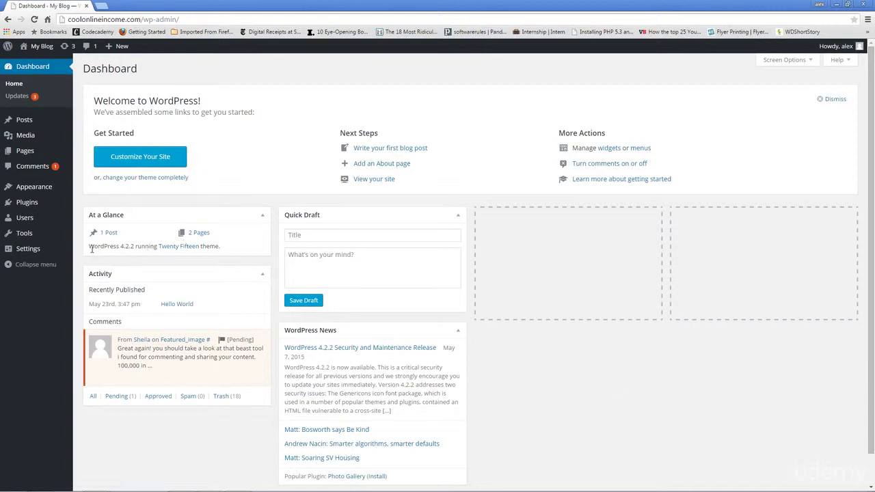
# - Highlight the WordPress 4.2.2 version in At a Glance, then go to Dashboard > Updates
pyautogui.moveTo(89, 246); pyautogui.dragTo(139, 247)
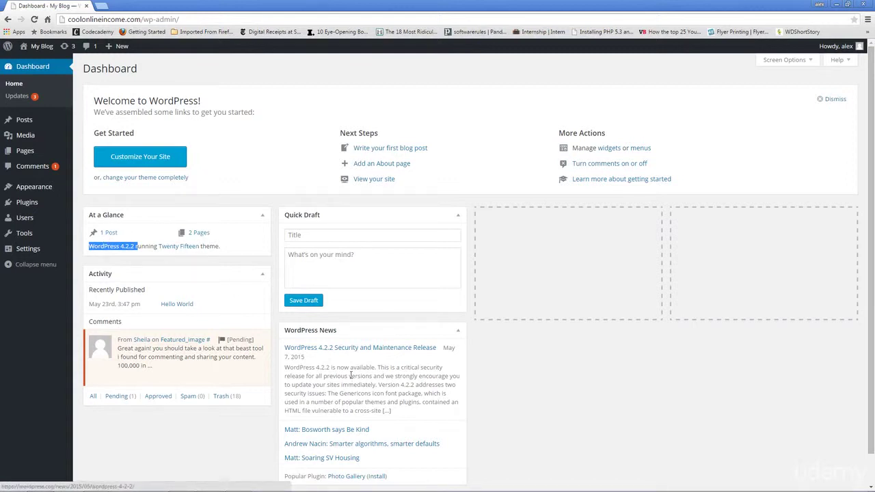
pyautogui.scroll(-1, 311, 311)
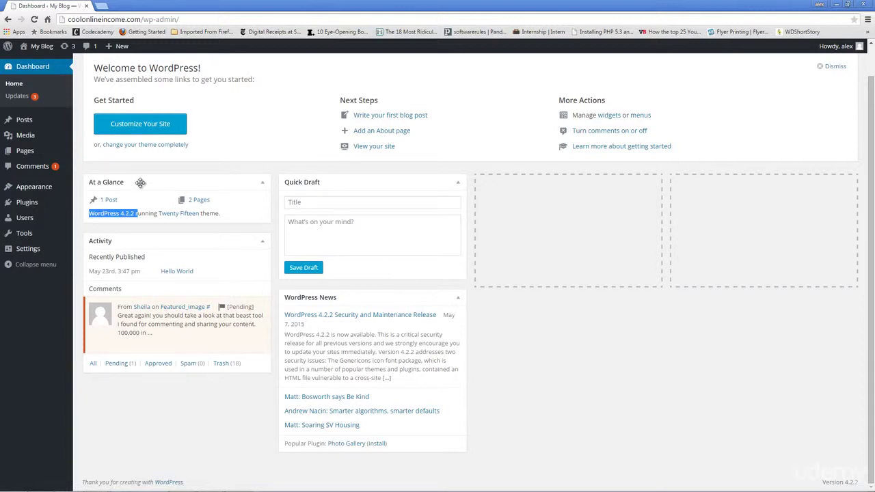
pyautogui.click(21, 100)
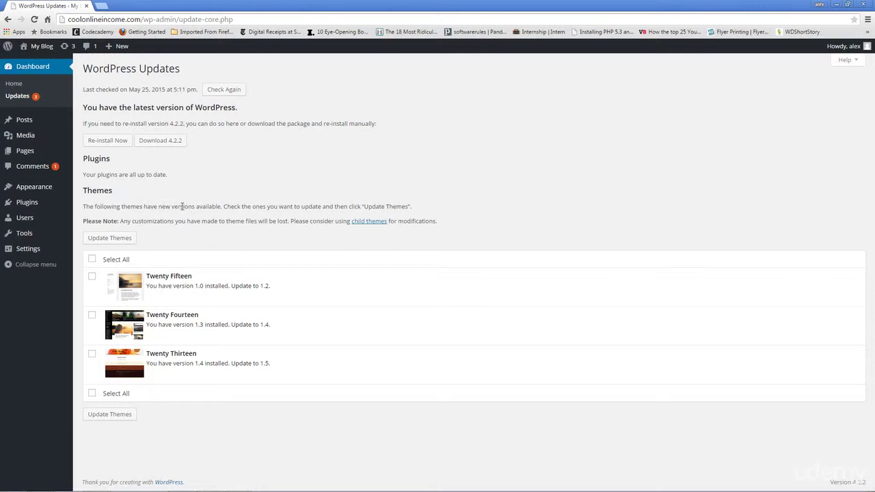
# - Go to Comments in the admin sidebar to see the pending comment on Featured_image
pyautogui.moveTo(45, 126)
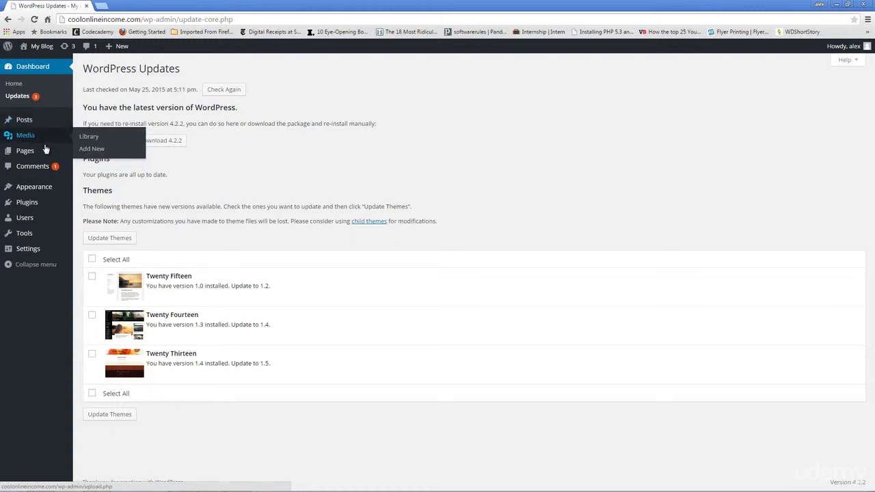
pyautogui.moveTo(42, 154)
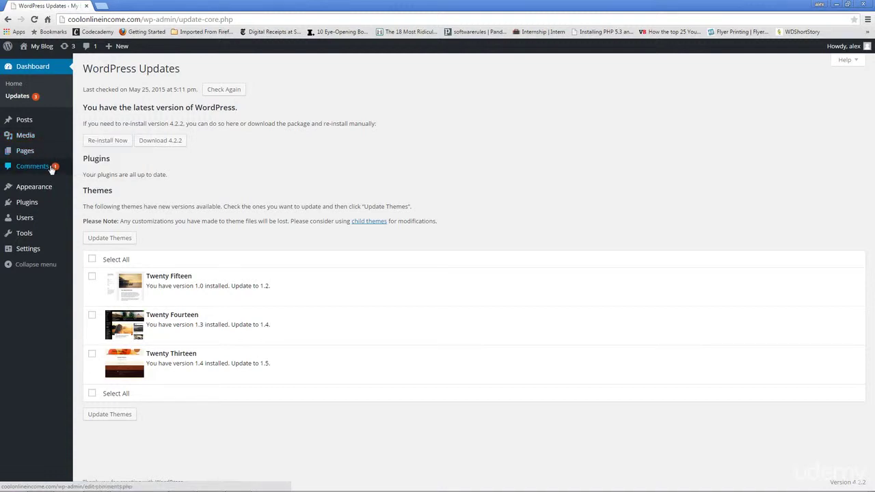
pyautogui.click(50, 169)
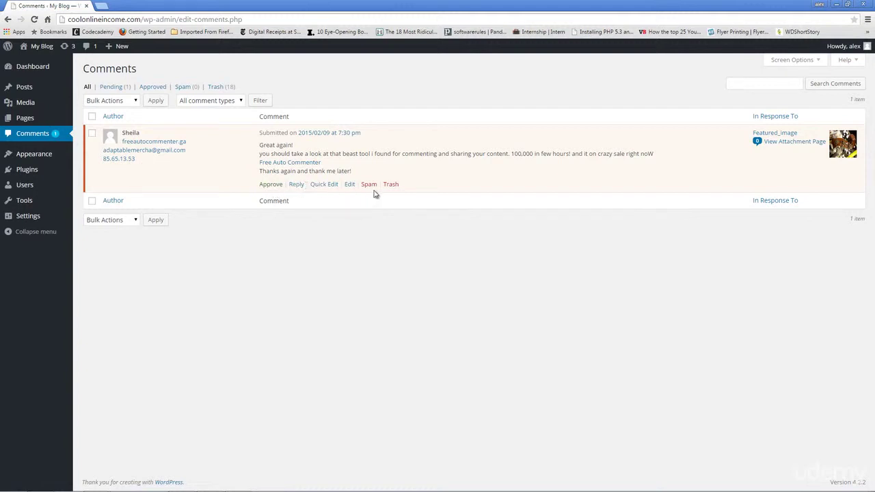
pyautogui.moveTo(49, 153)
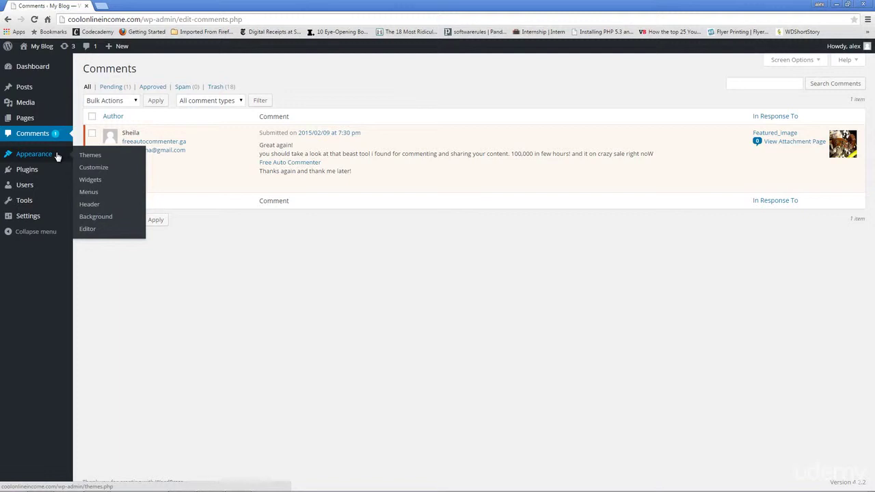
pyautogui.moveTo(52, 173)
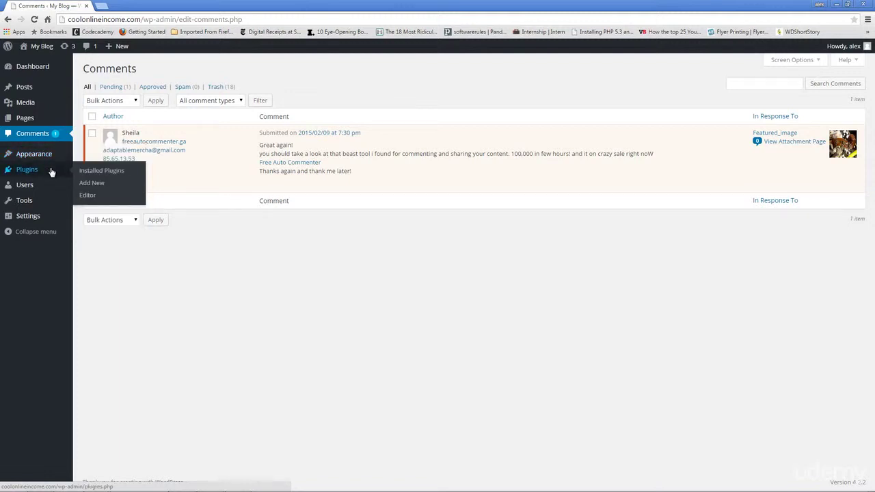
pyautogui.moveTo(48, 193)
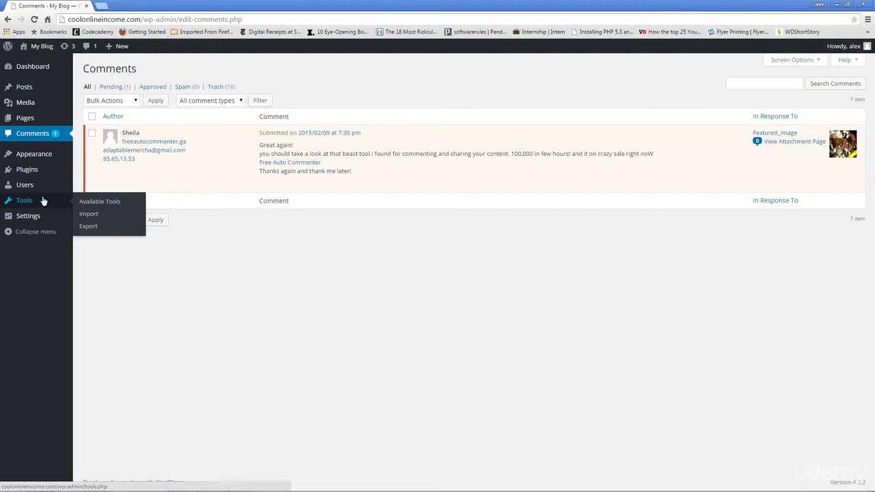
pyautogui.moveTo(40, 217)
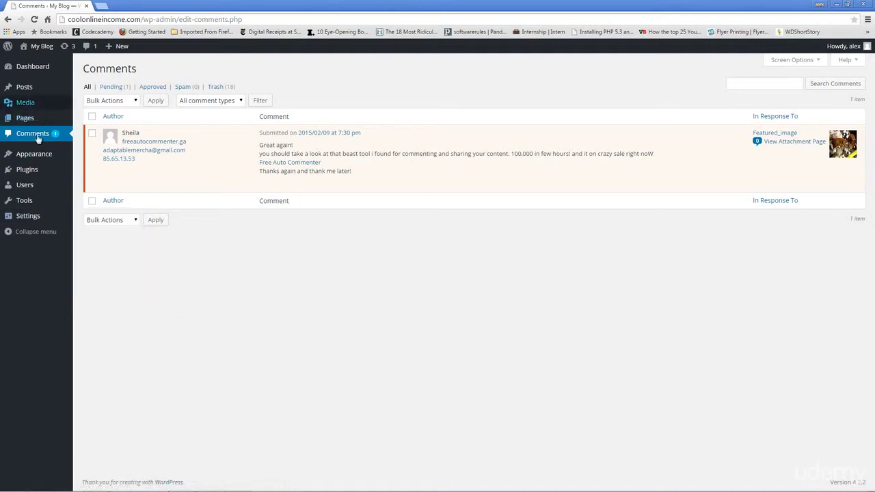
pyautogui.moveTo(40, 75)
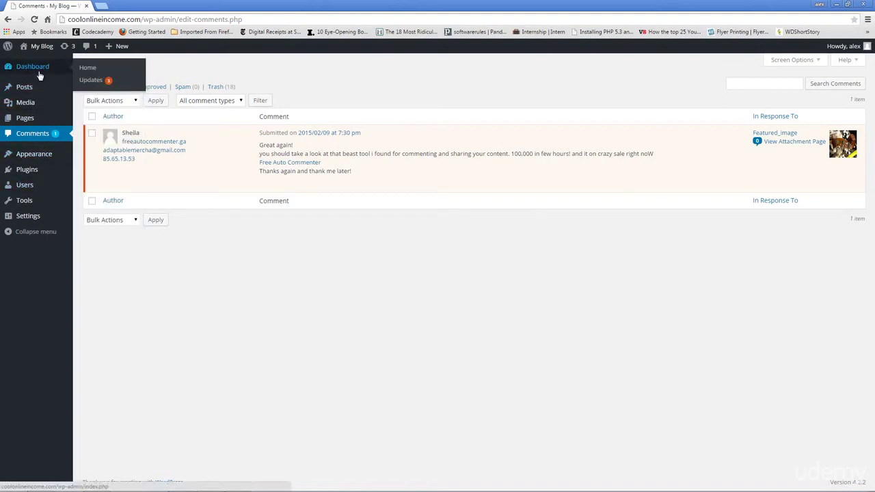
pyautogui.moveTo(37, 96)
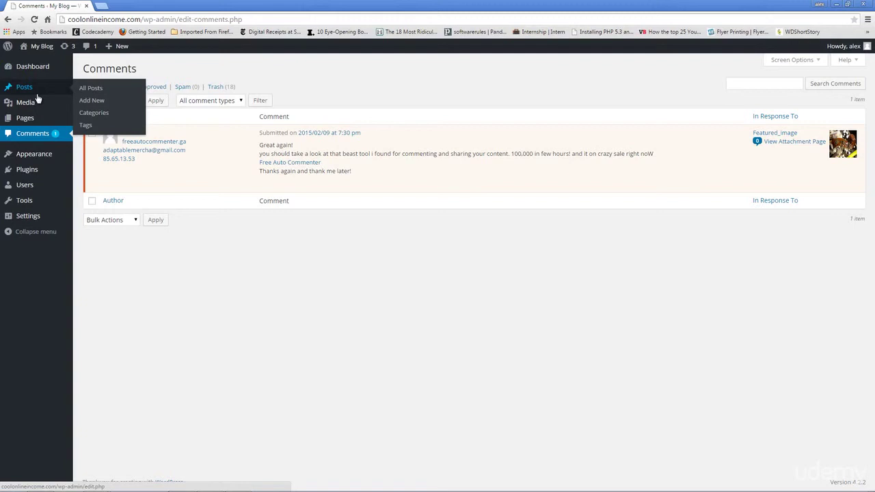